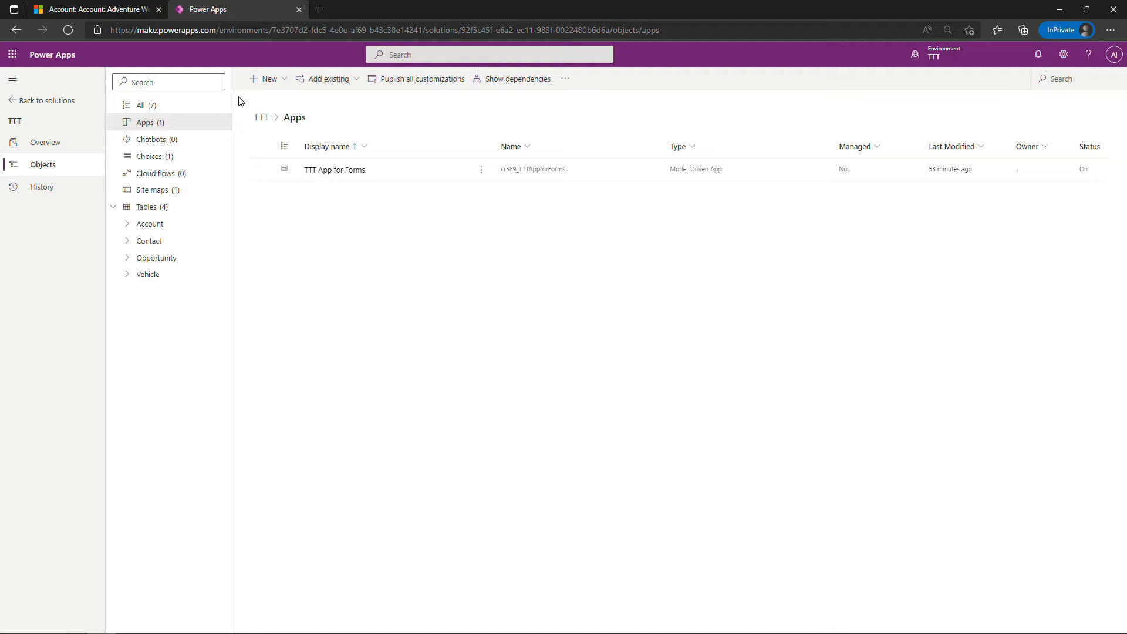
In the Dynamics 365 TTT App for Forms, view the Adventure Works account in the Sales Insights form and return to the Account form
left_click(84, 6)
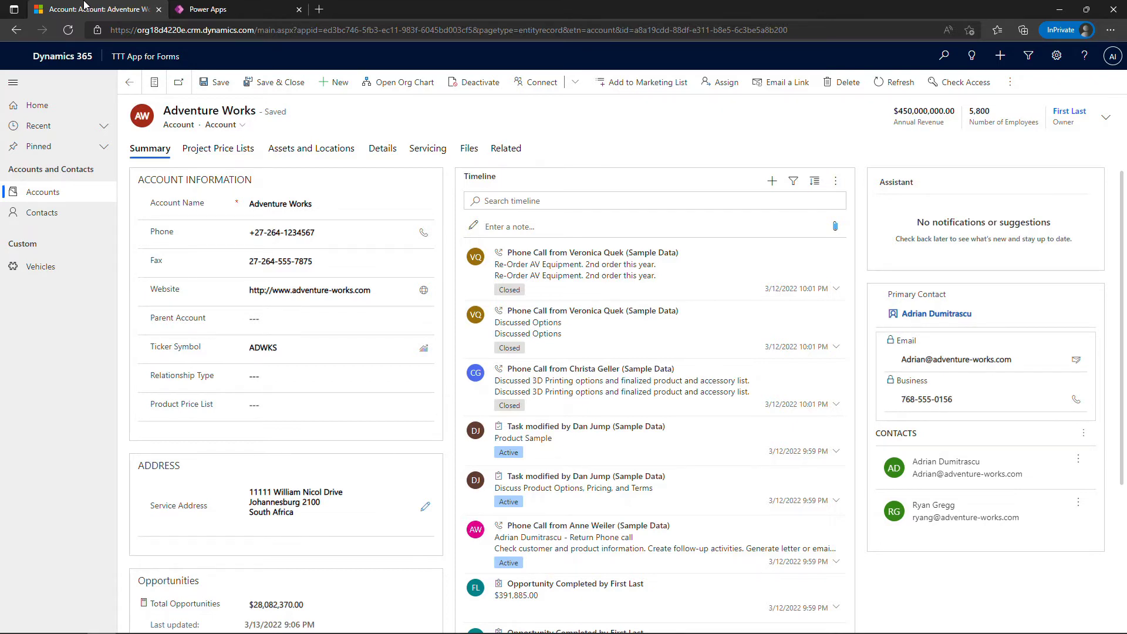
left_click(241, 126)
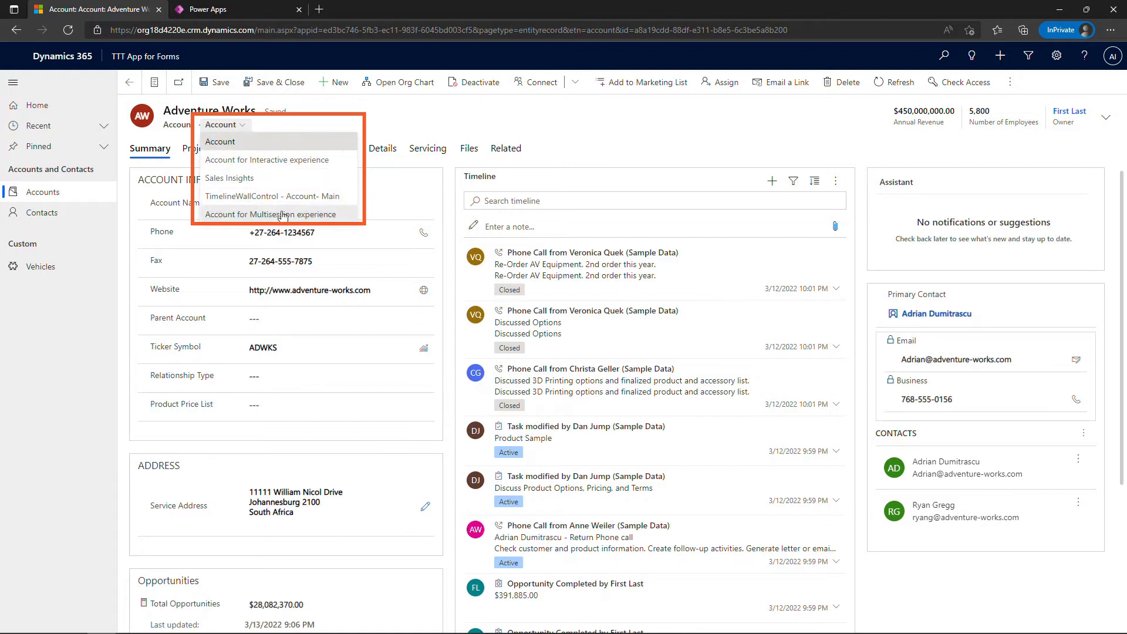
left_click(257, 179)
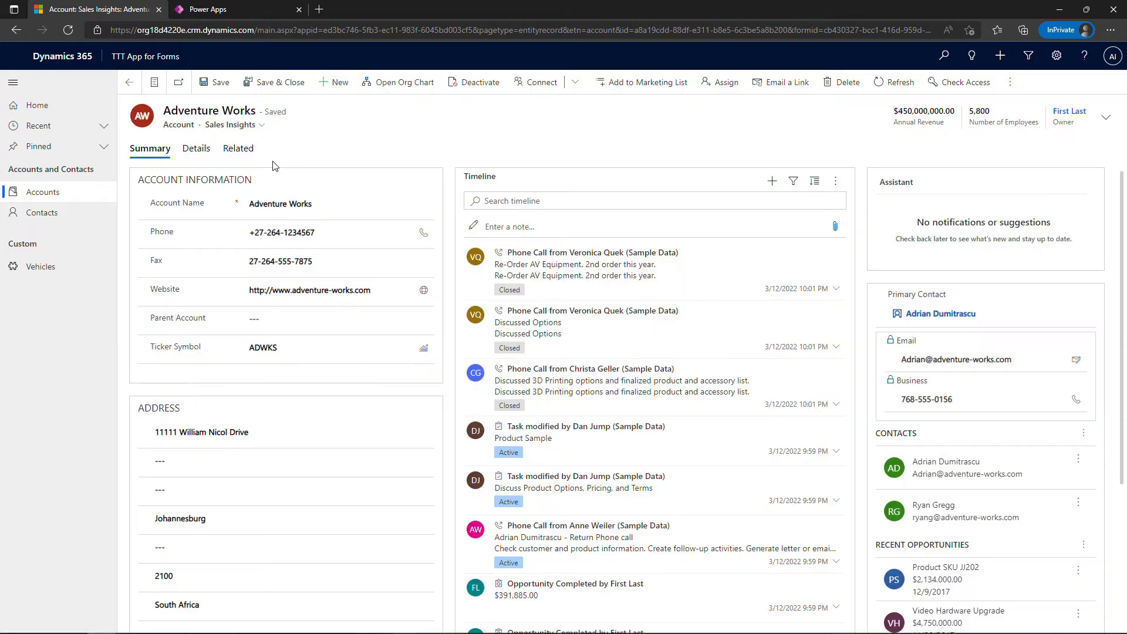
left_click(257, 126)
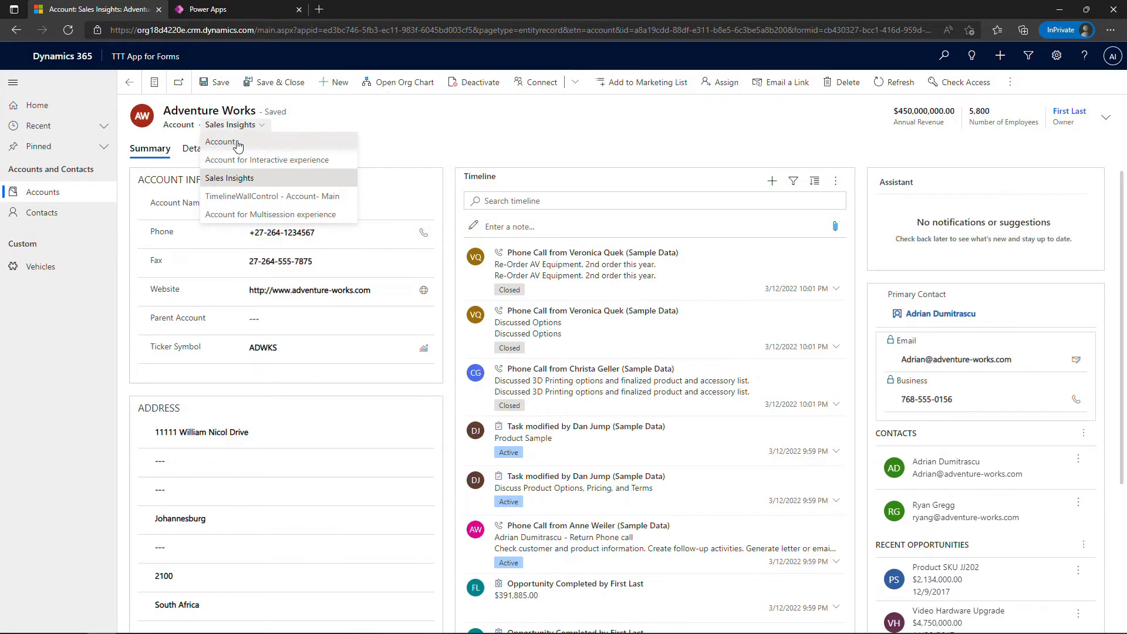
left_click(237, 144)
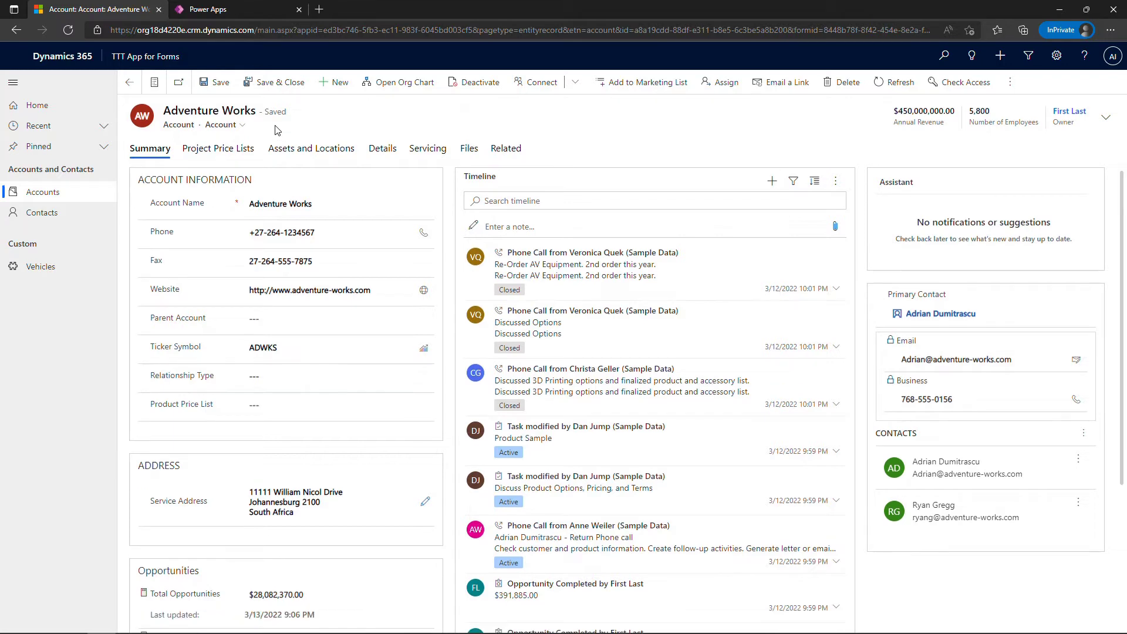
Switch to Power Apps and open the Account table's main form named Account for editing
left_click(232, 10)
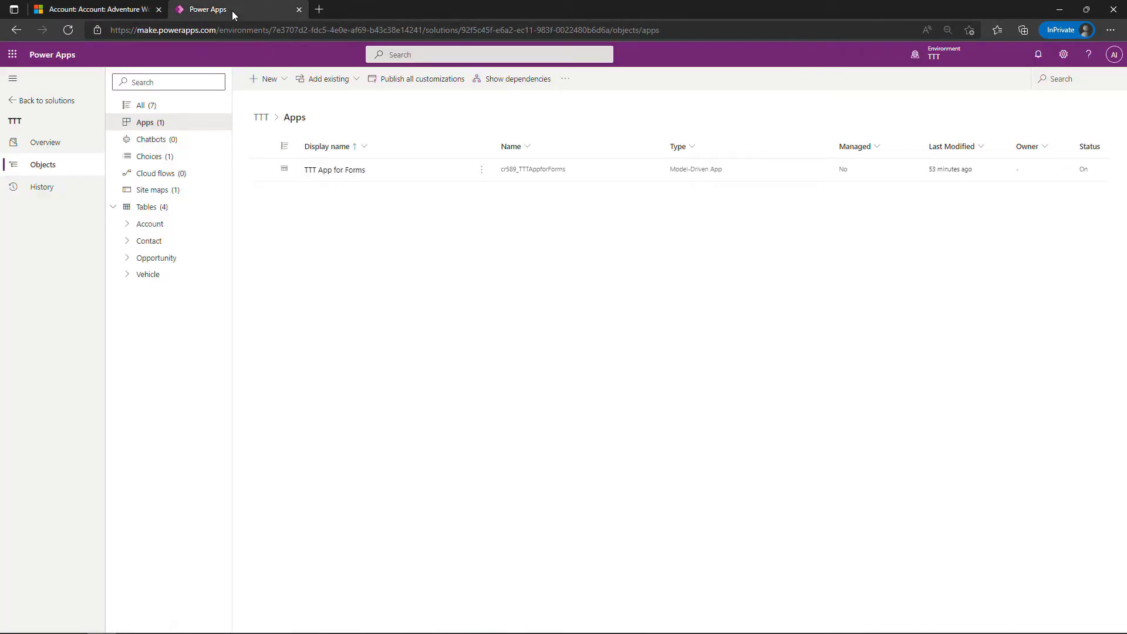
left_click(127, 225)
left_click(177, 311)
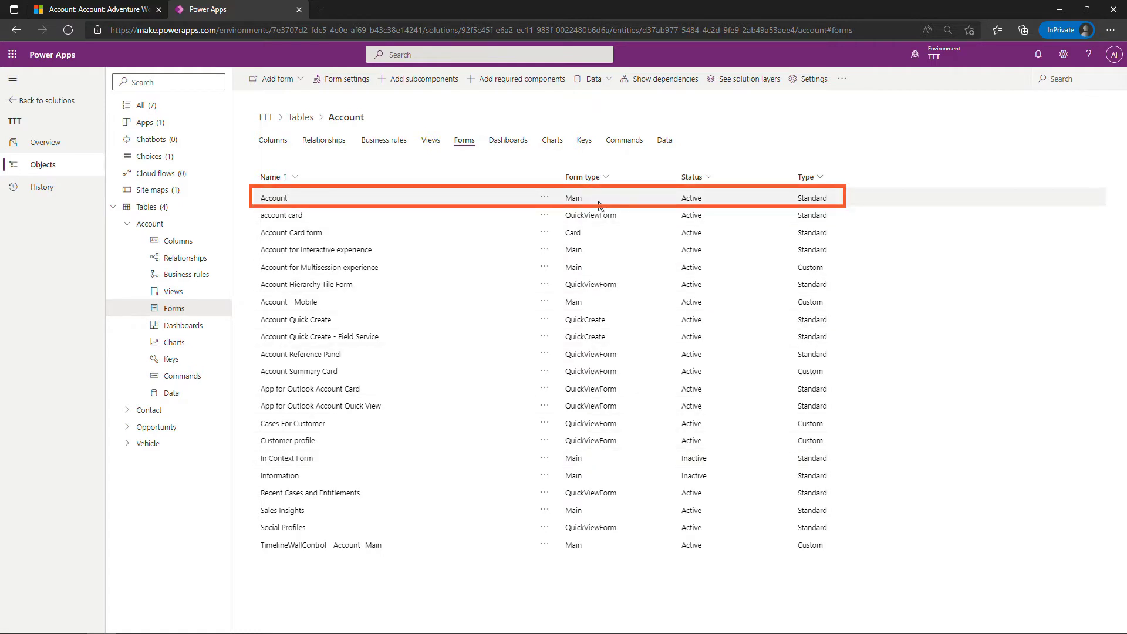
left_click(273, 199)
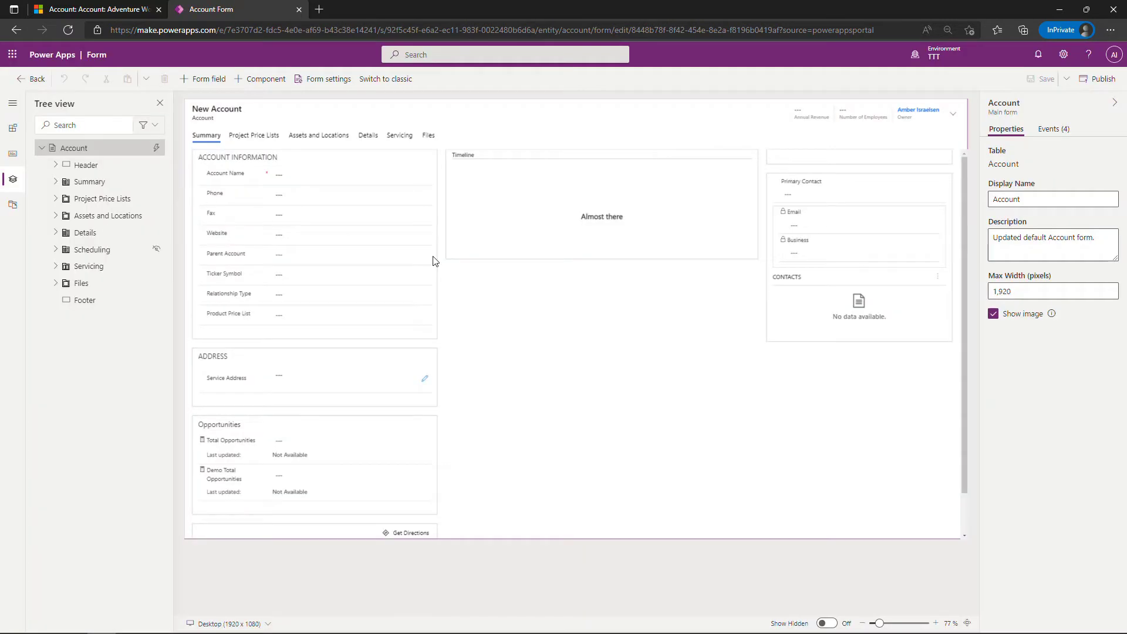
Change the label of the Phone field under Account Information to "Phone Number" and publish the form
left_click(936, 623)
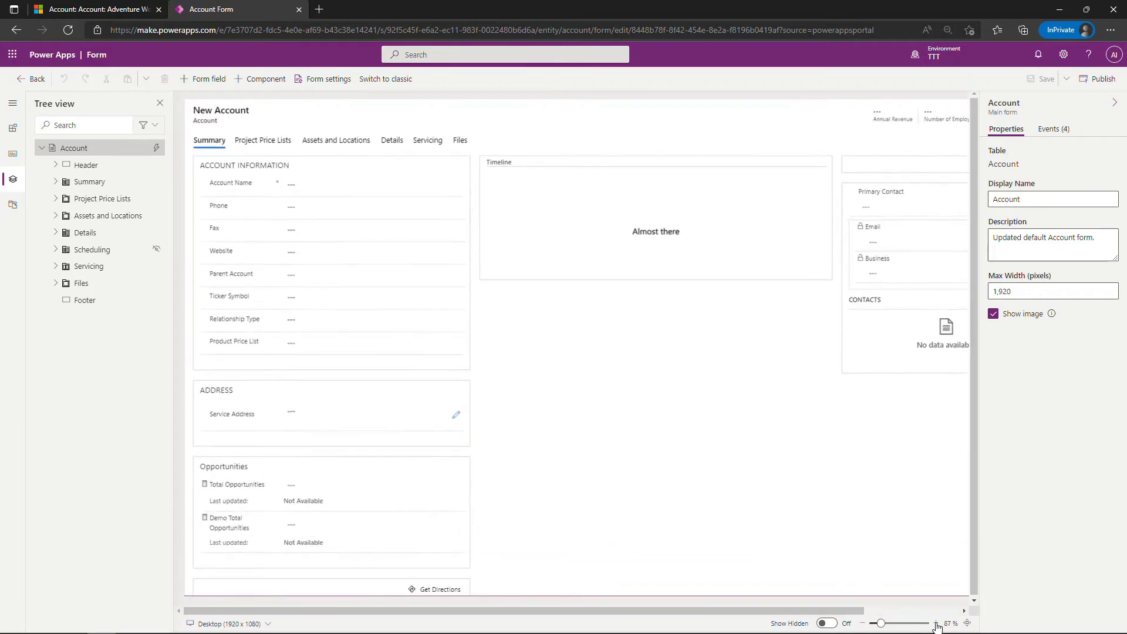
left_click(937, 624)
left_click(256, 220)
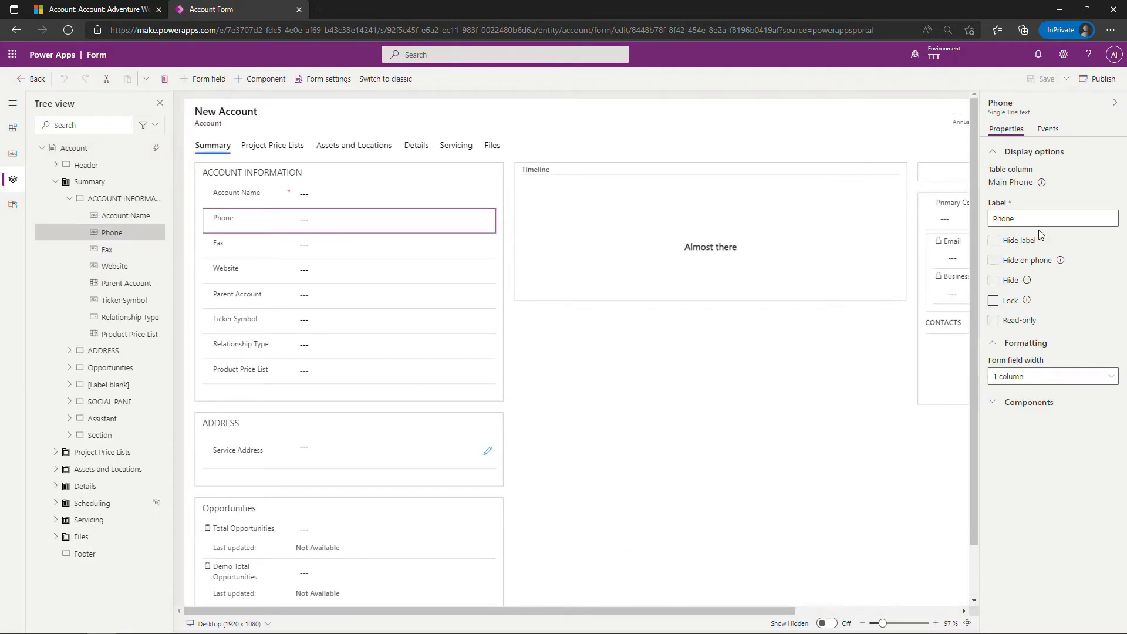
type("Number")
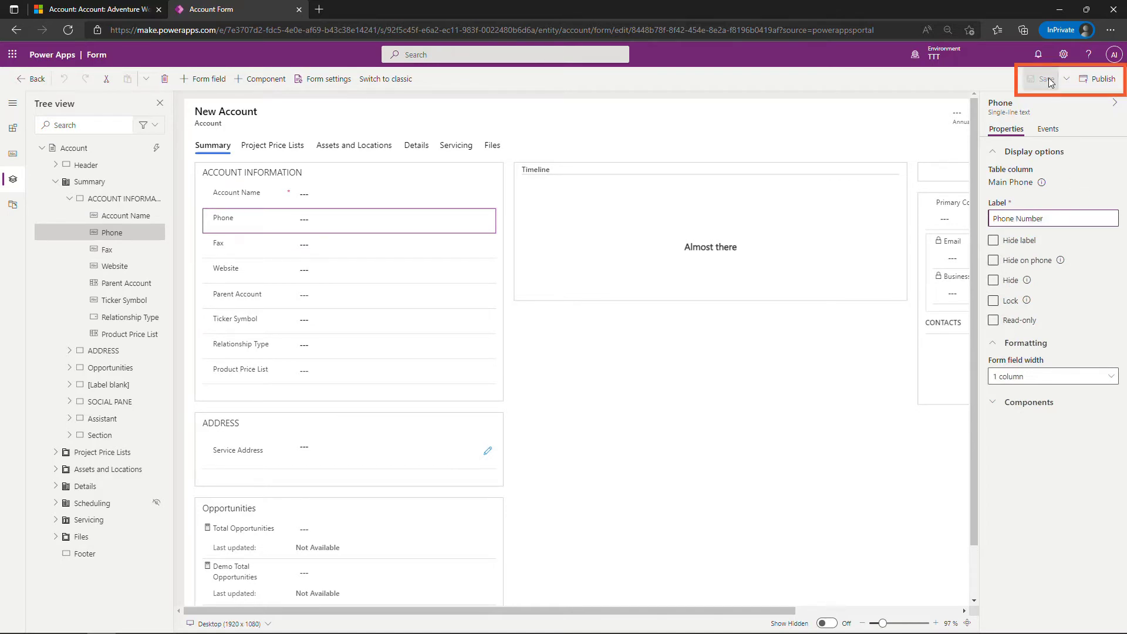
left_click(1091, 80)
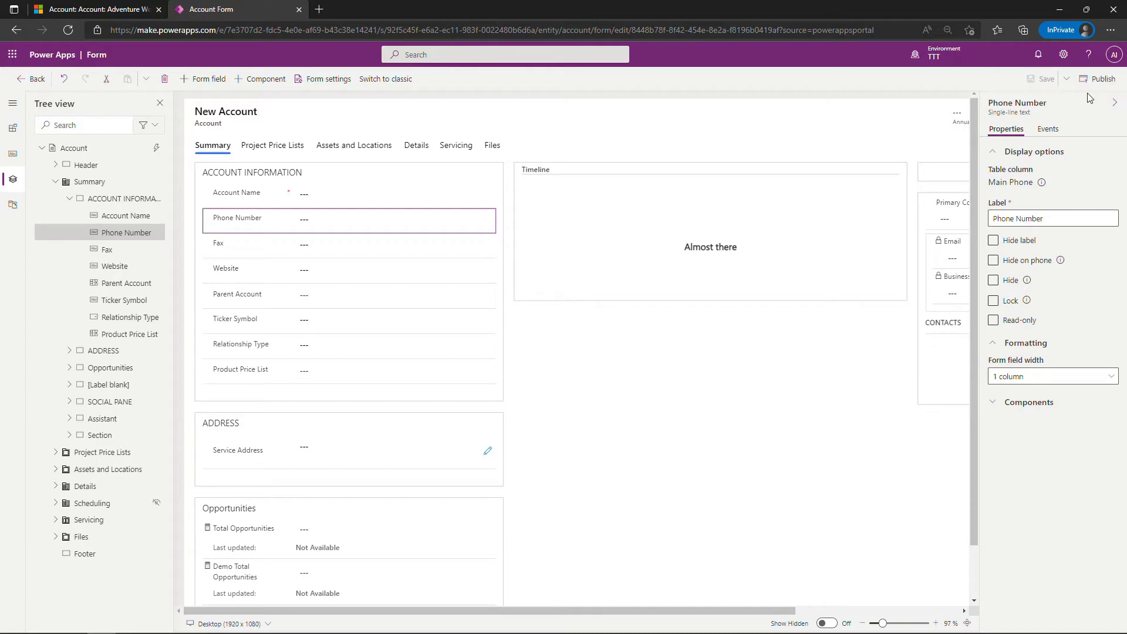
Switch to the Dynamics 365 app, reload the Adventure Works record, and open the quick create form for an account
left_click(89, 9)
left_click(67, 31)
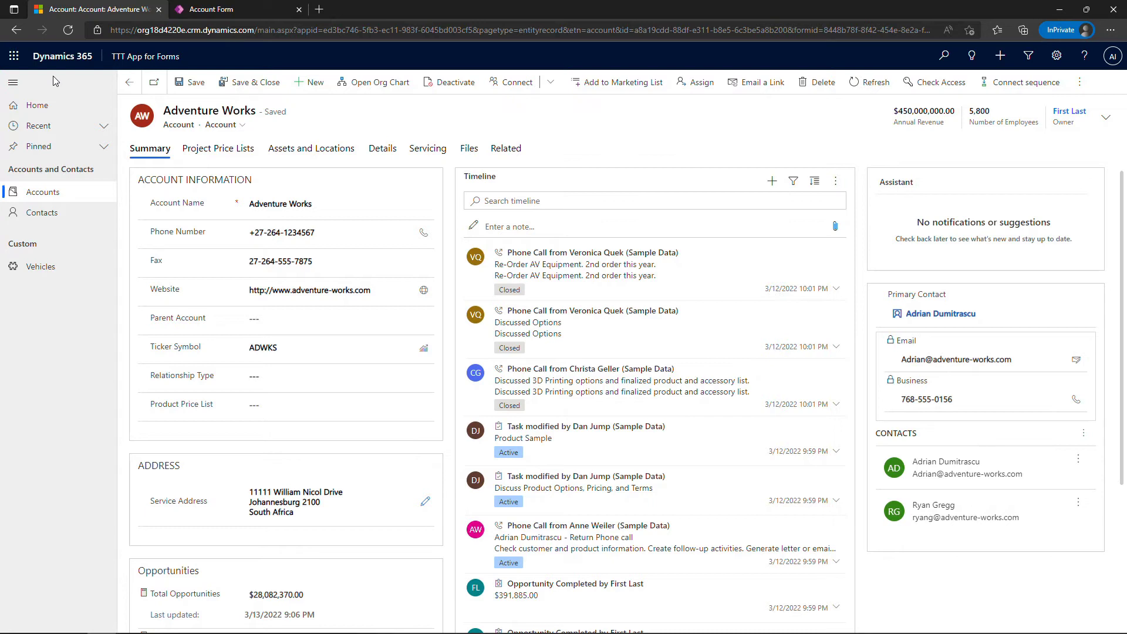
left_click(999, 60)
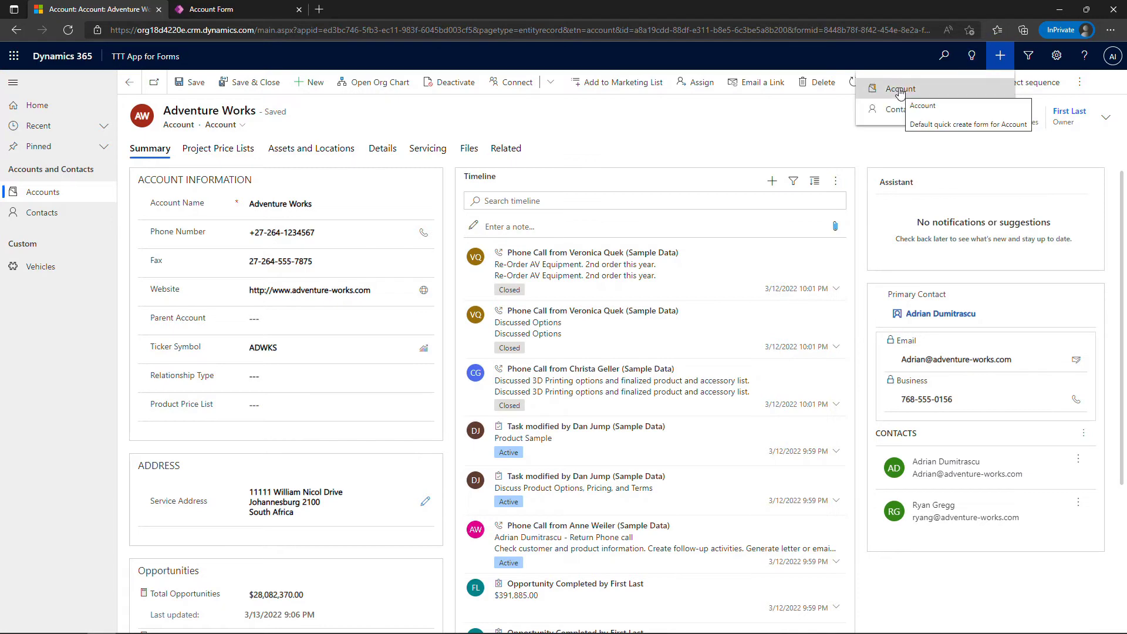
left_click(900, 90)
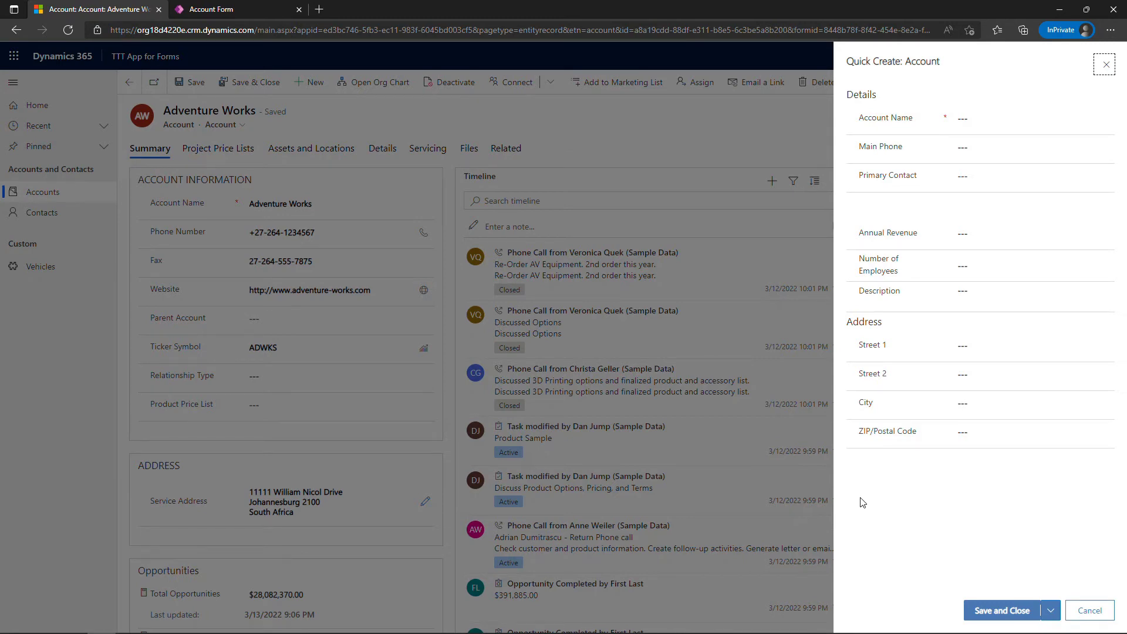
Switch back to Power Apps, leave the main form, and open the Account table's Account Quick Create form for editing
left_click(229, 10)
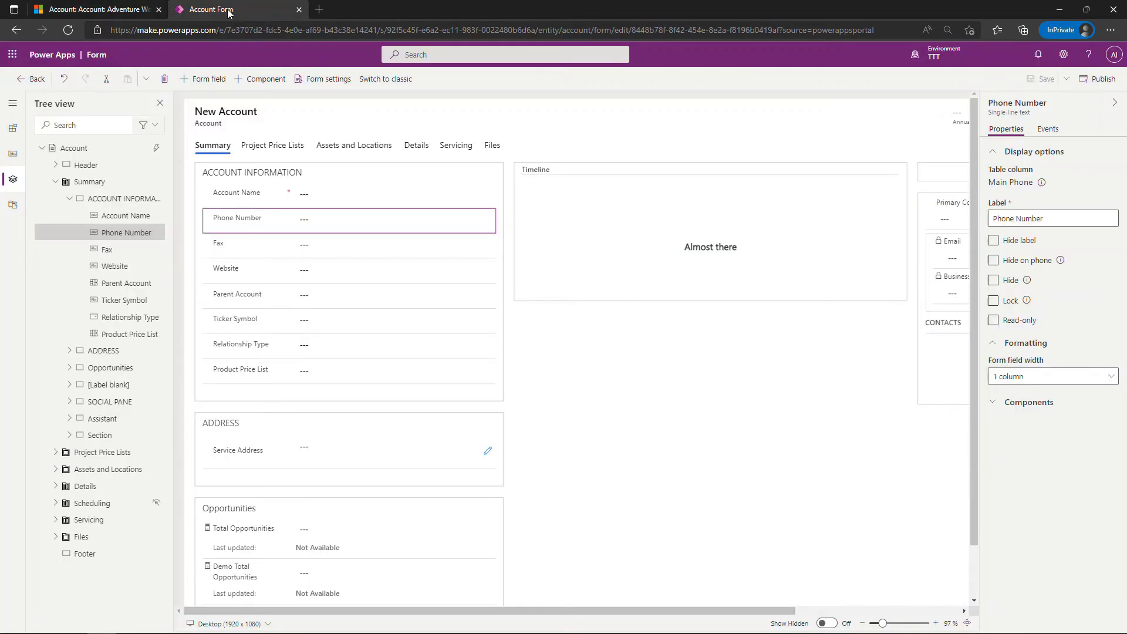
left_click(26, 81)
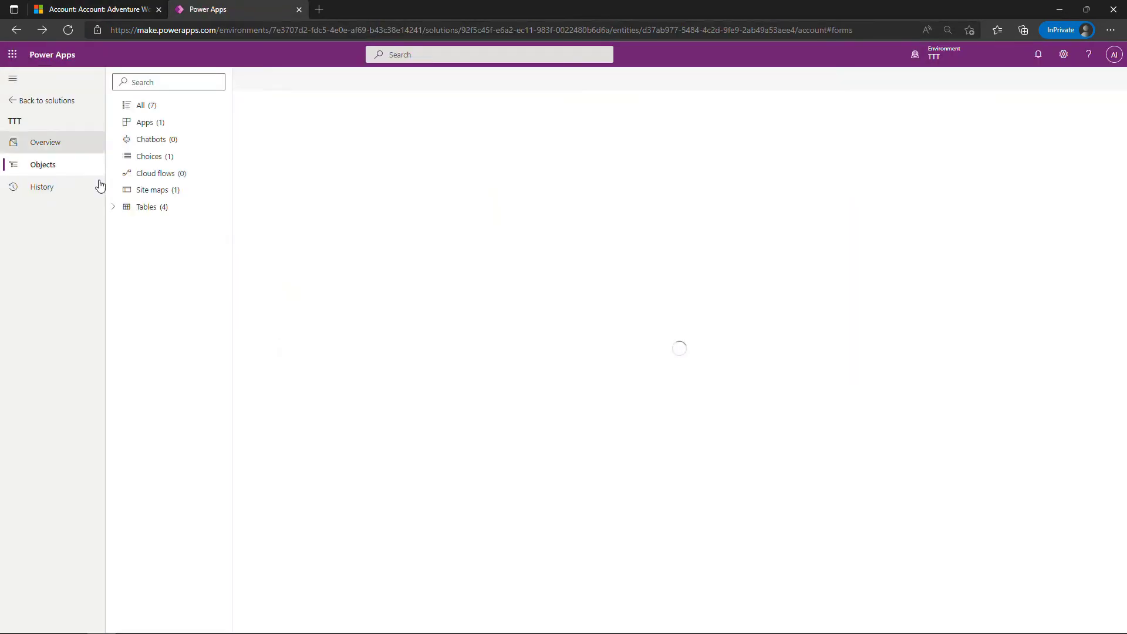
left_click(114, 209)
left_click(128, 225)
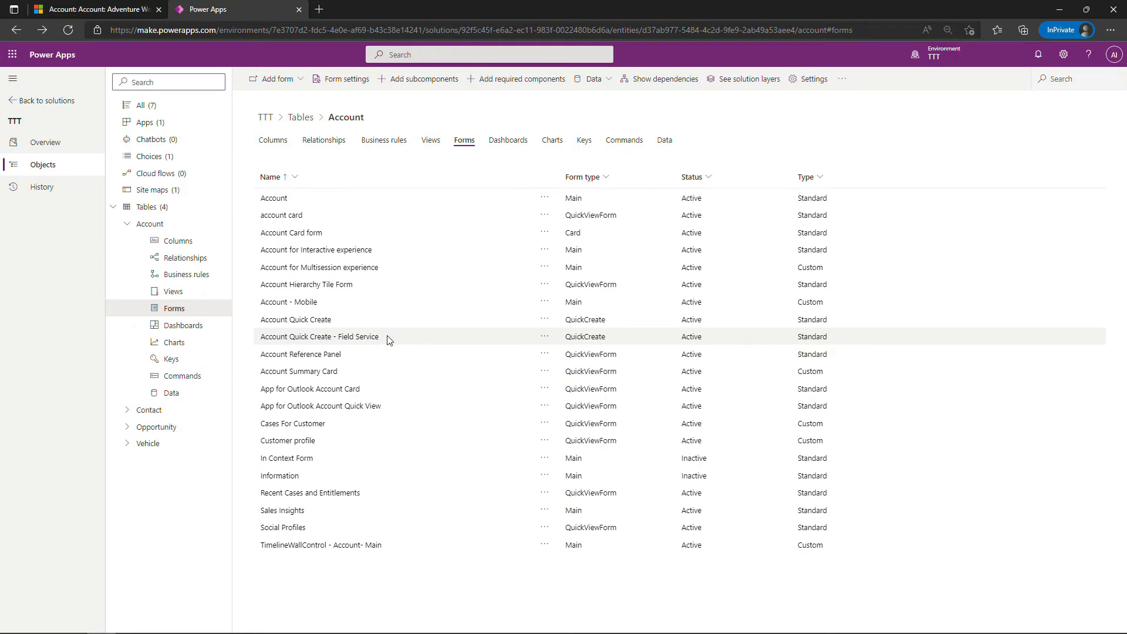
left_click(282, 322)
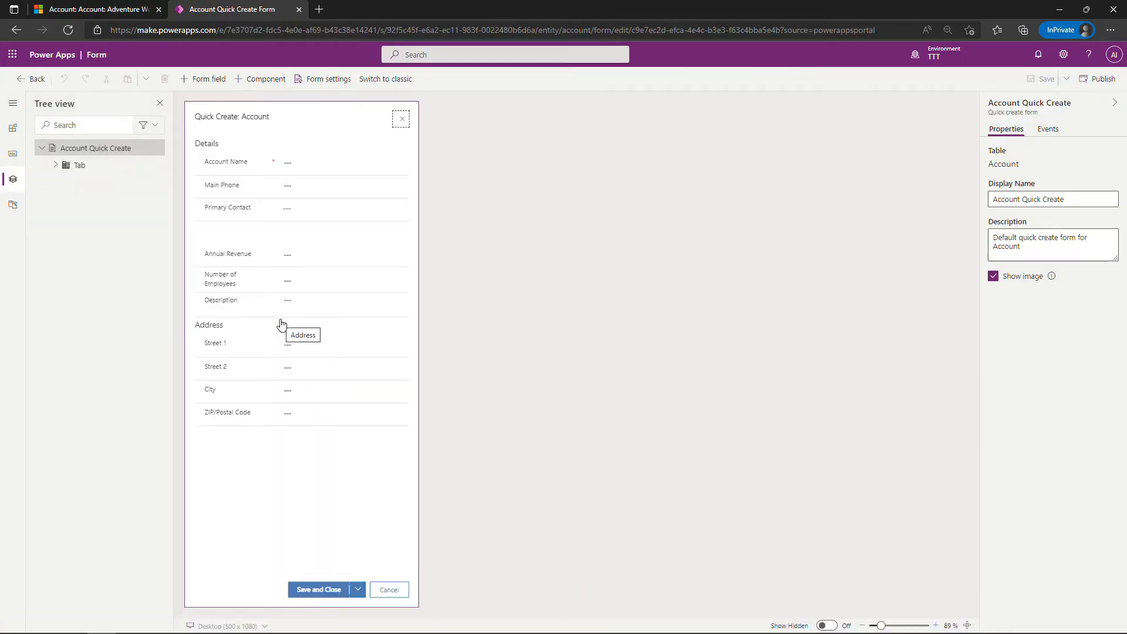
Change the Main Phone field's label to "Main Phone Number" and publish the quick create form
left_click(231, 186)
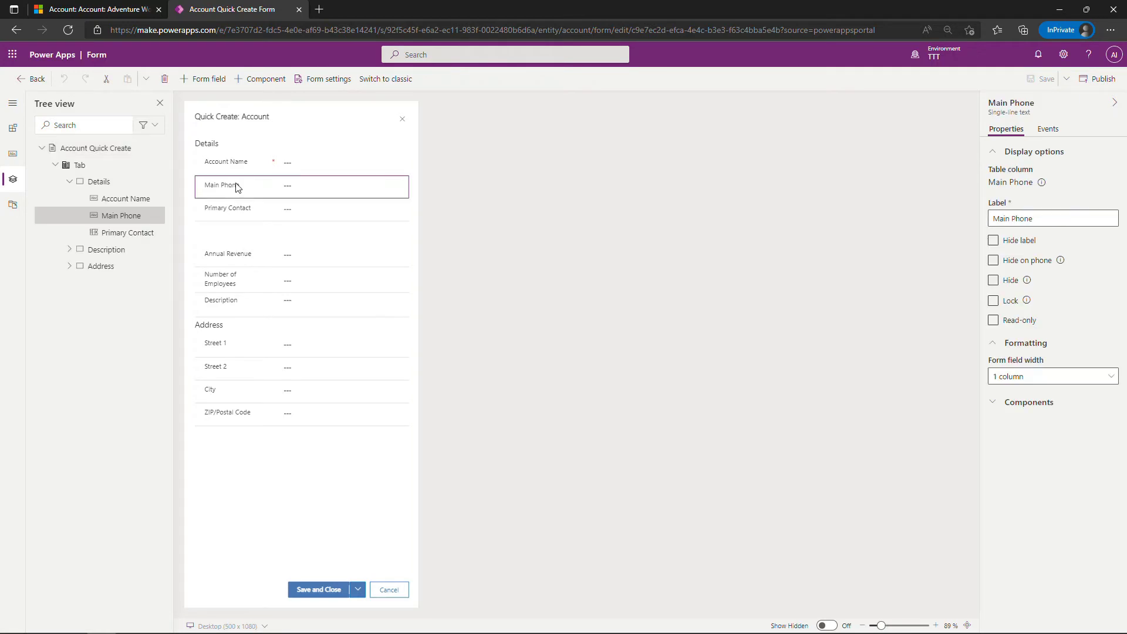
left_click(1076, 215)
type("Number")
left_click(1101, 81)
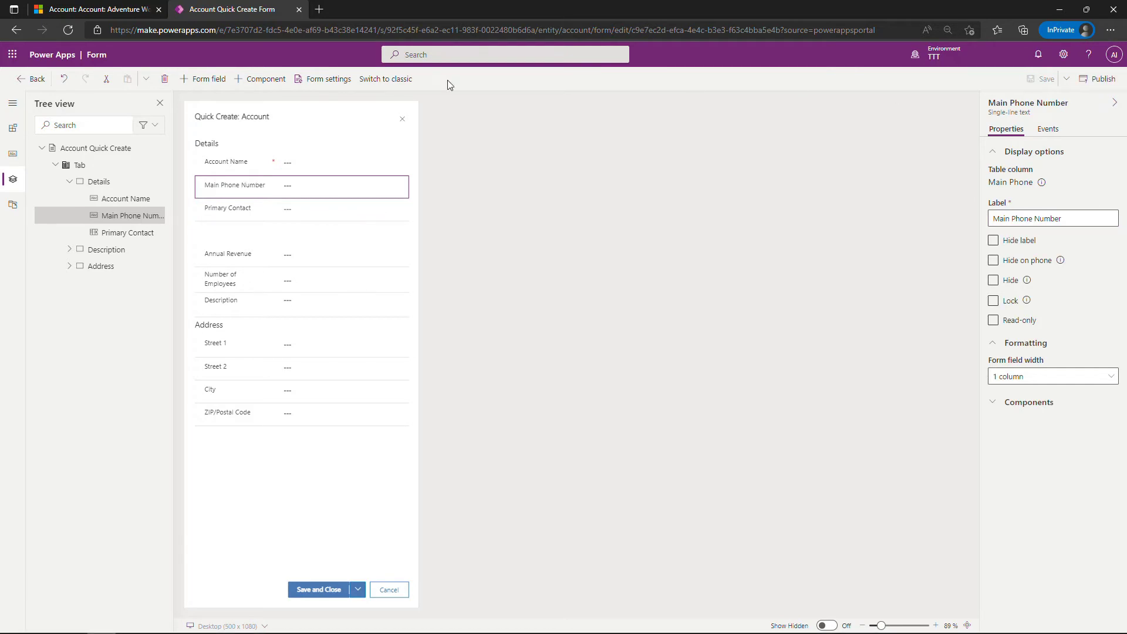
Reload the account record in the Dynamics 365 app and reopen the account quick create form to check the phone label
left_click(76, 12)
left_click(69, 31)
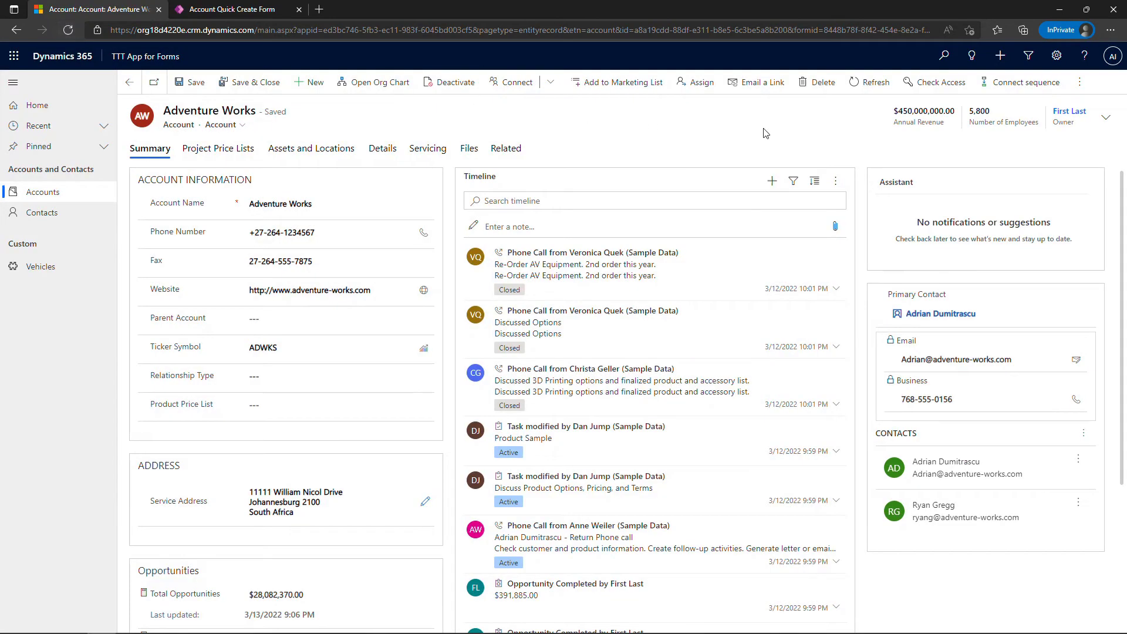
left_click(998, 56)
left_click(999, 56)
left_click(999, 56)
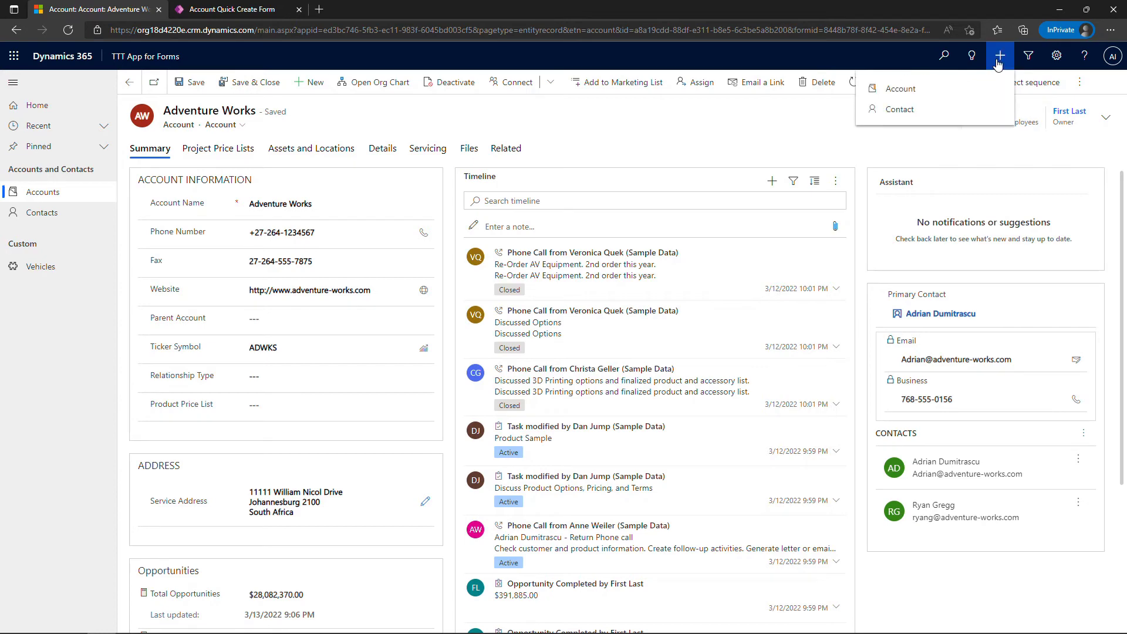
left_click(897, 92)
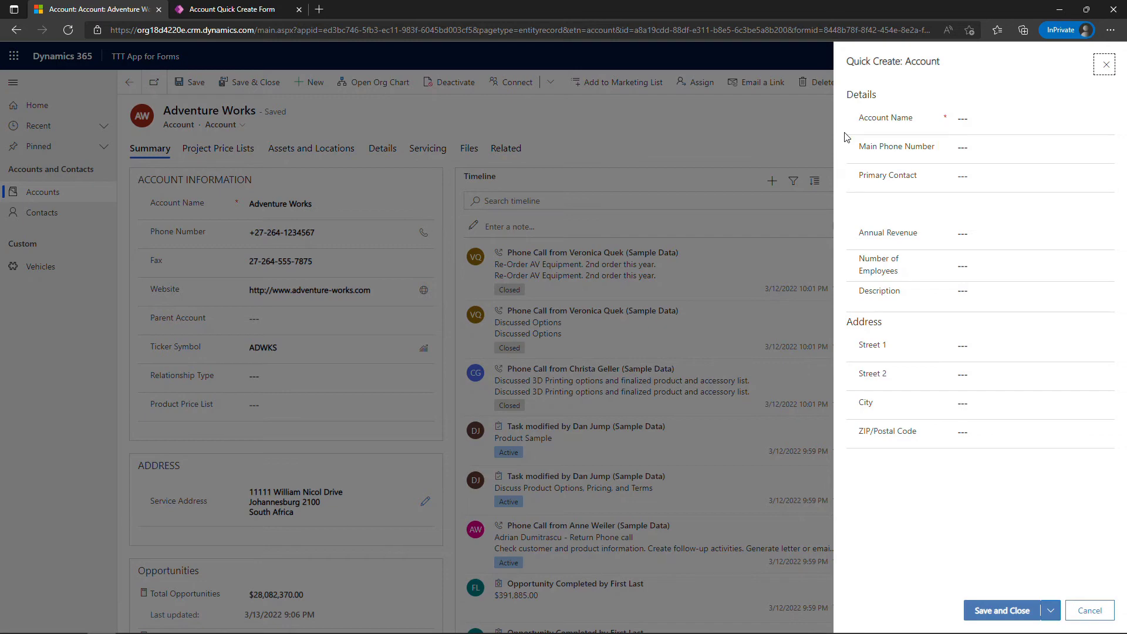
Return to Power Apps, exit the quick create form editor, and display the Account table's list of forms
left_click(227, 7)
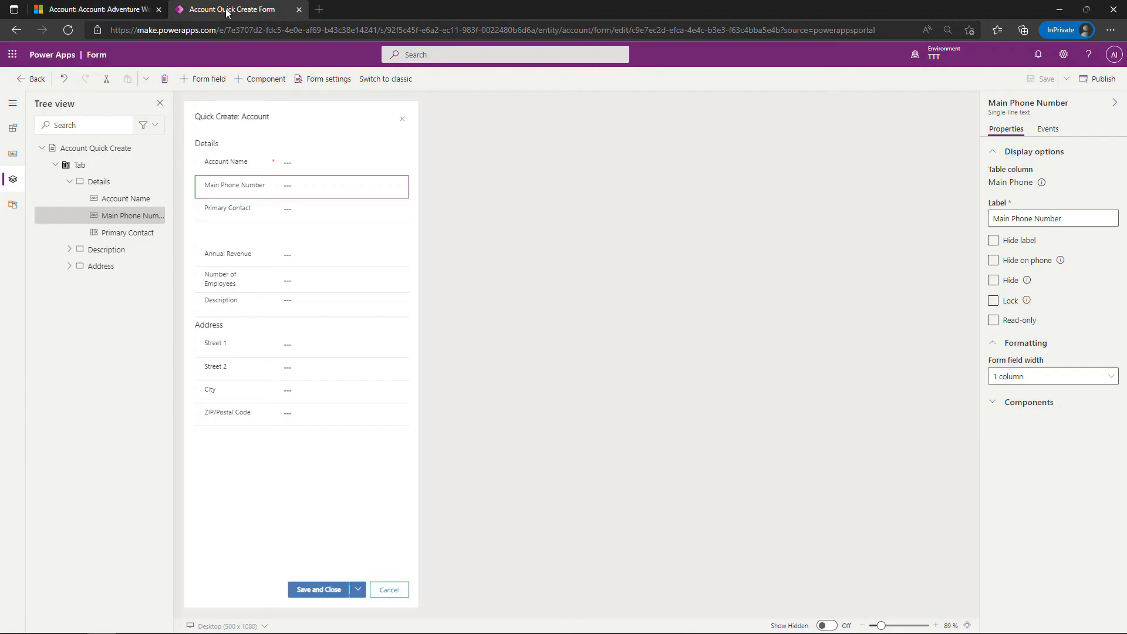
left_click(19, 79)
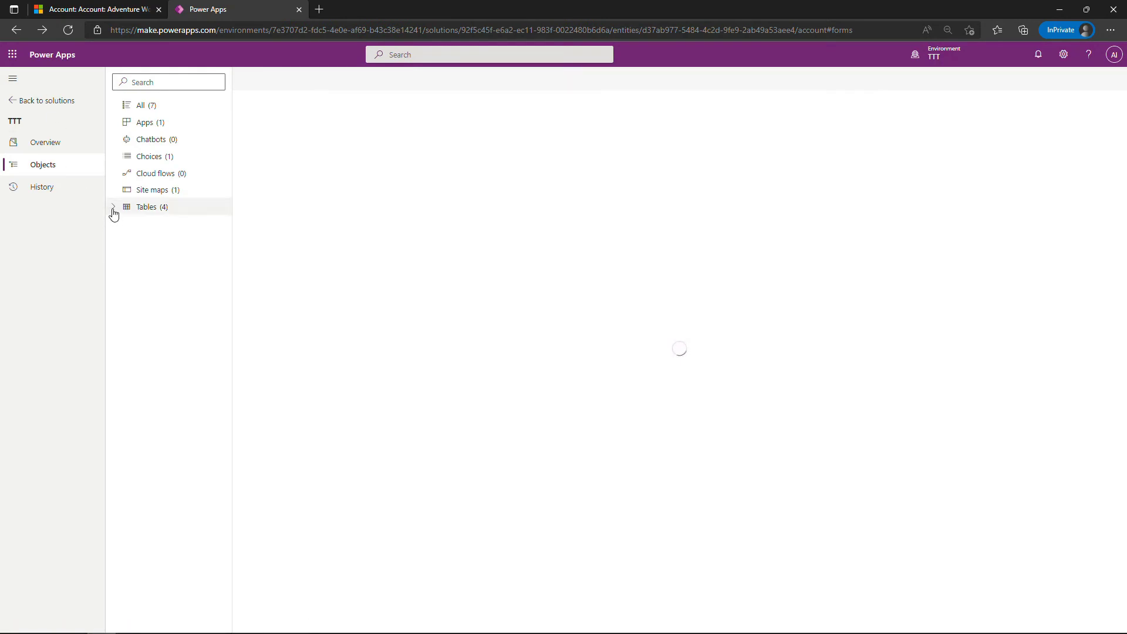
left_click(115, 210)
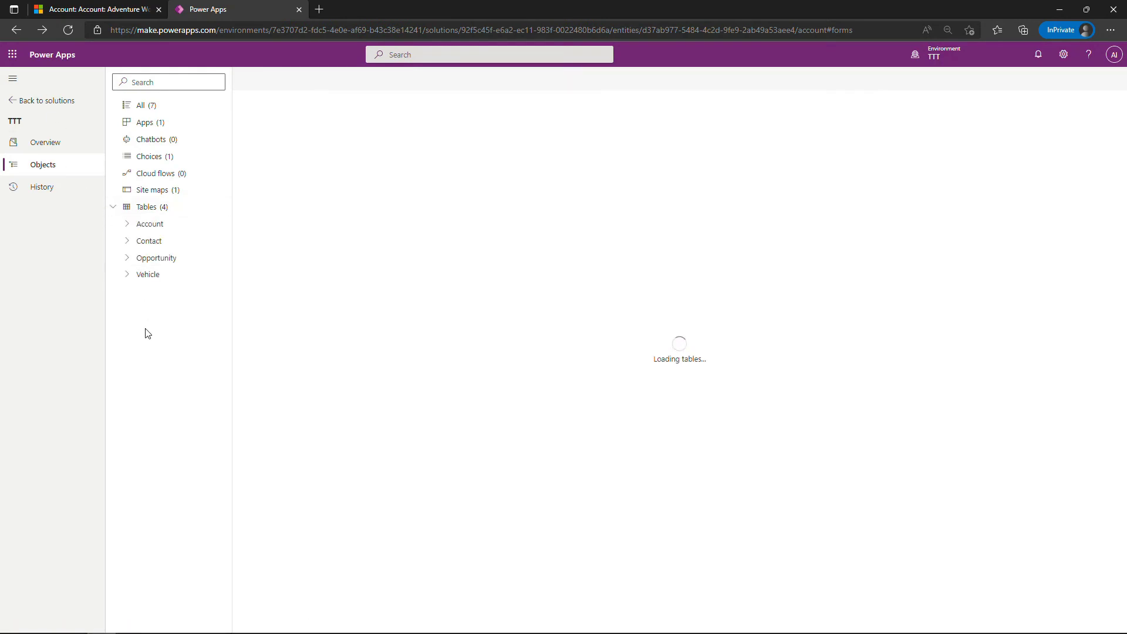
left_click(126, 225)
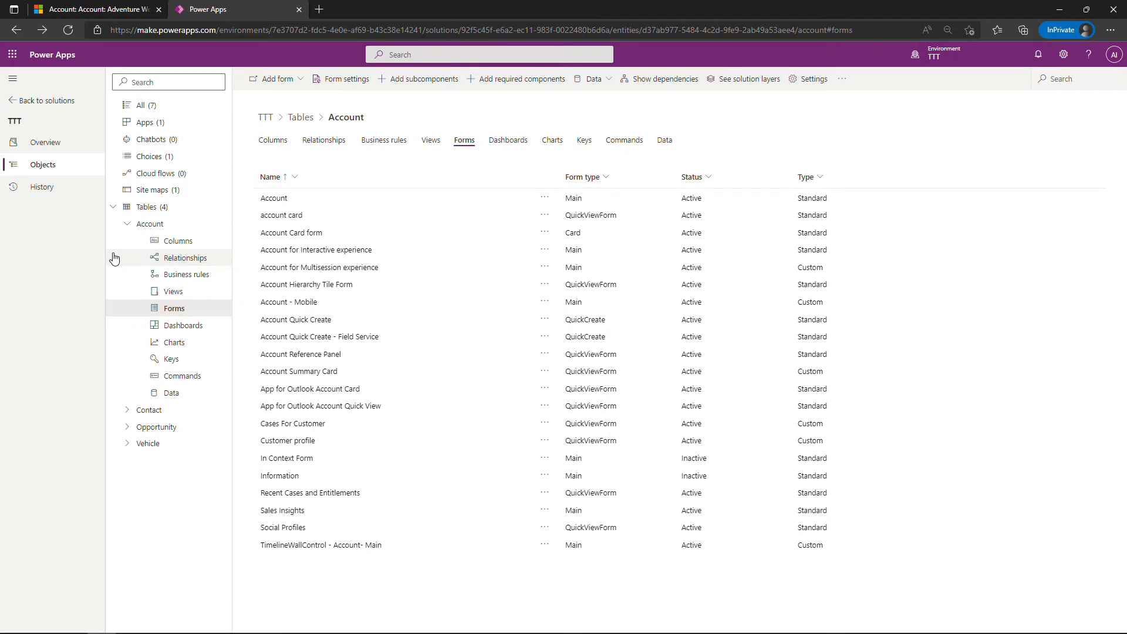
In the Dynamics 365 app, cancel the account quick create and open a blank new record form from Vehicles
left_click(94, 9)
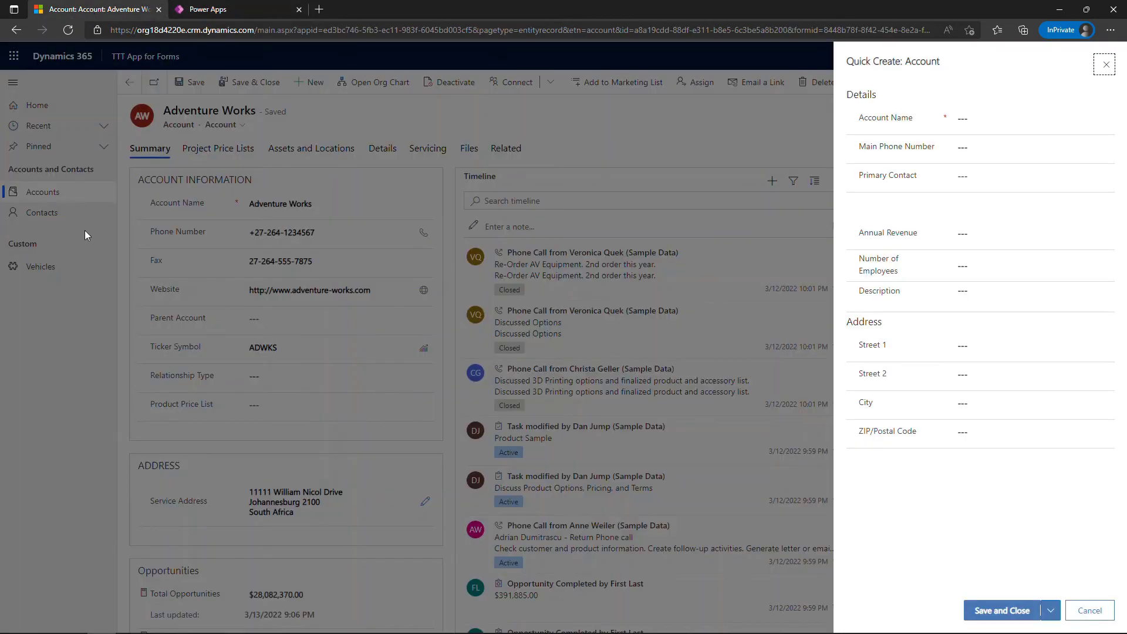
left_click(1089, 610)
left_click(40, 266)
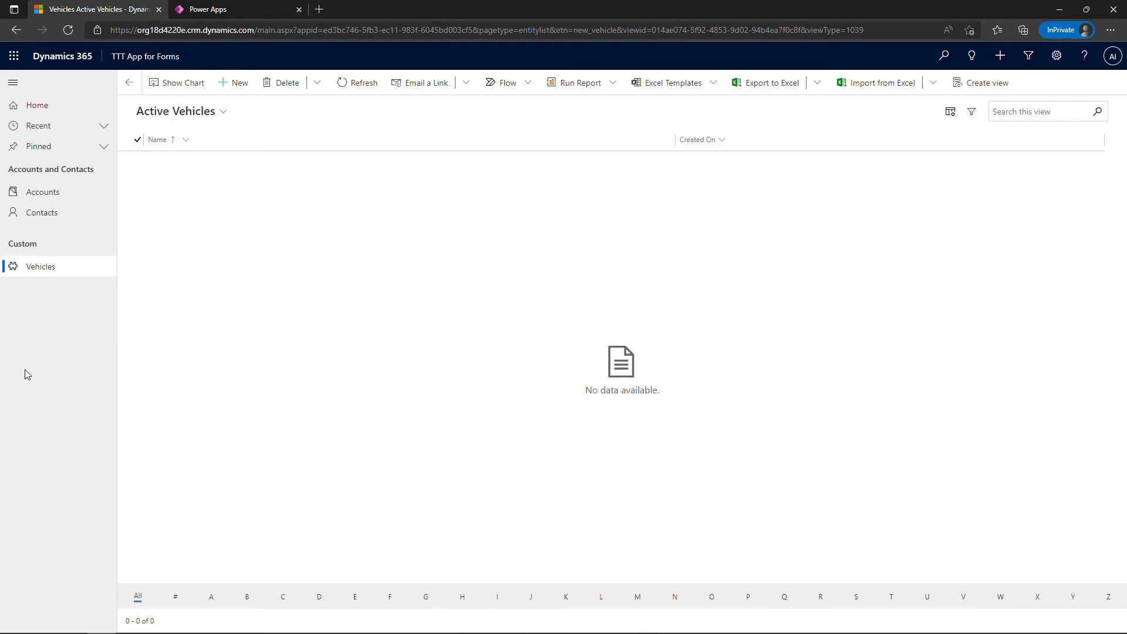
left_click(238, 82)
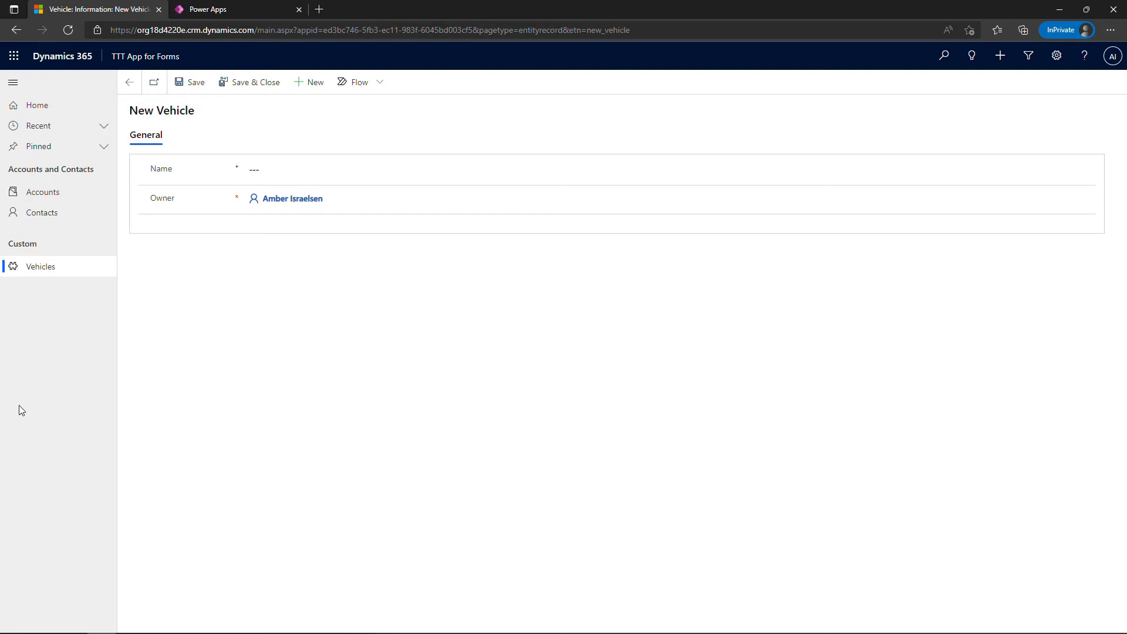
Switch to Power Apps, review the Vehicle table's columns, and open the table's list of forms
left_click(207, 12)
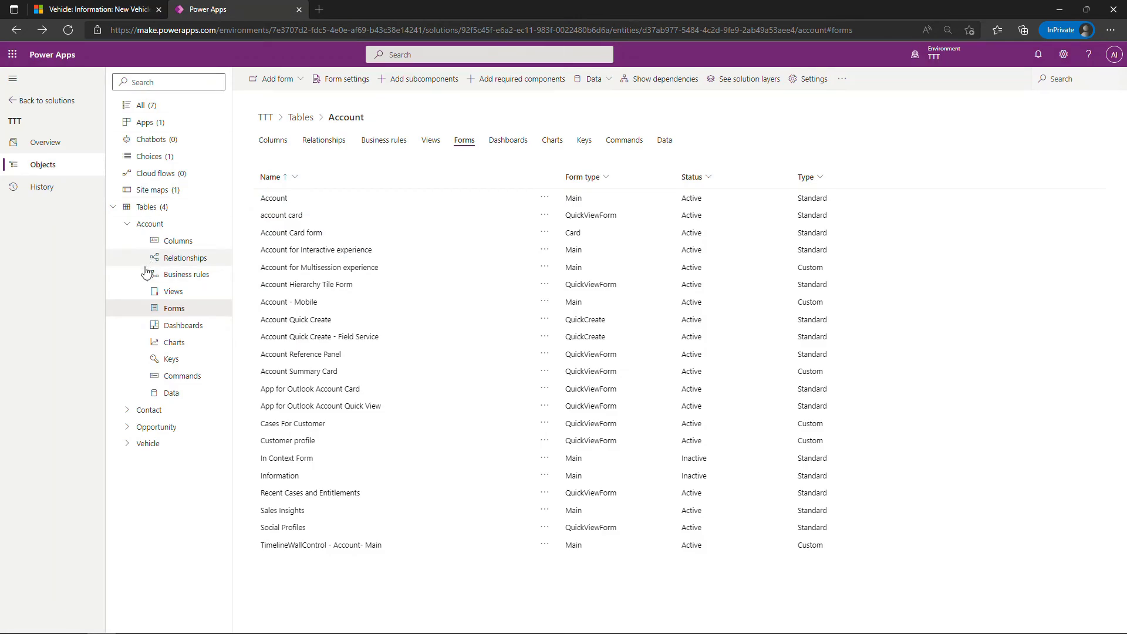
left_click(145, 444)
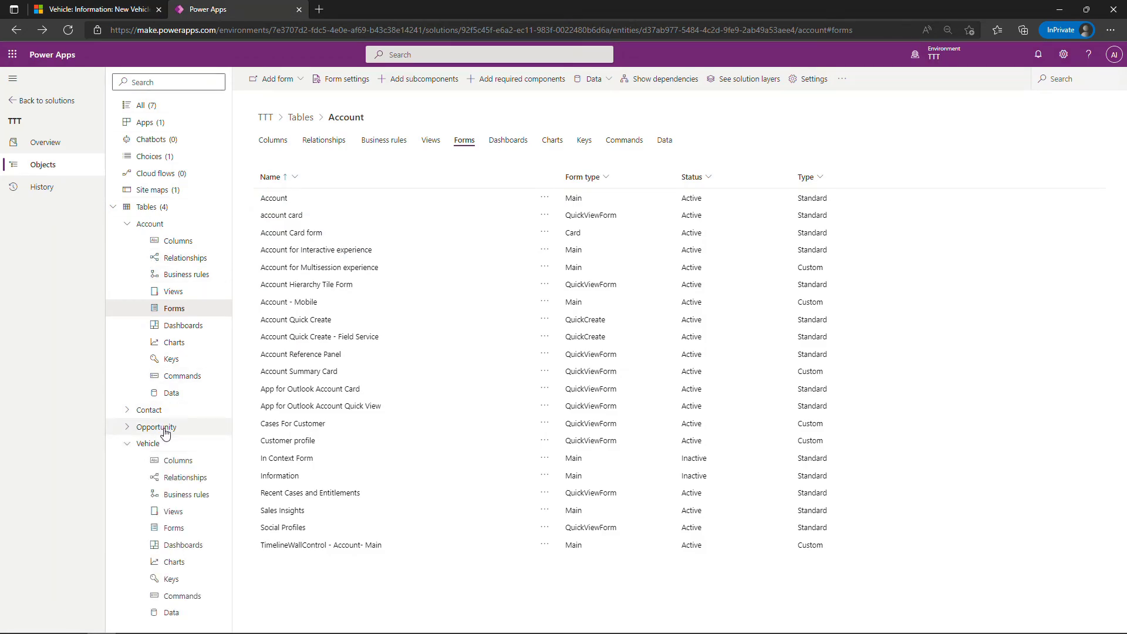
left_click(178, 461)
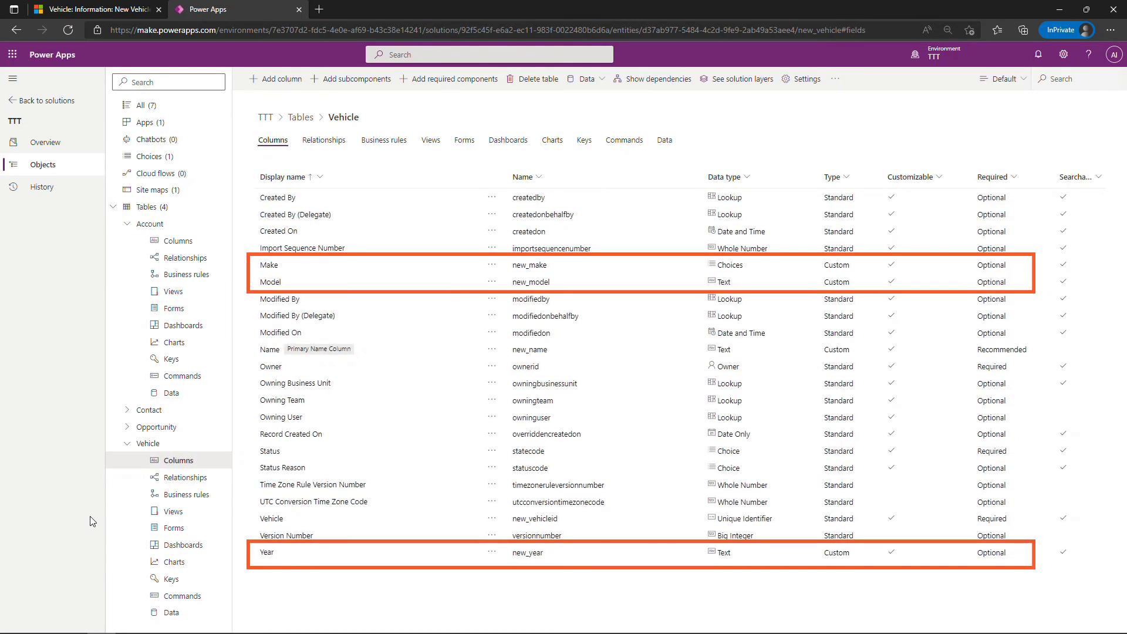
left_click(175, 530)
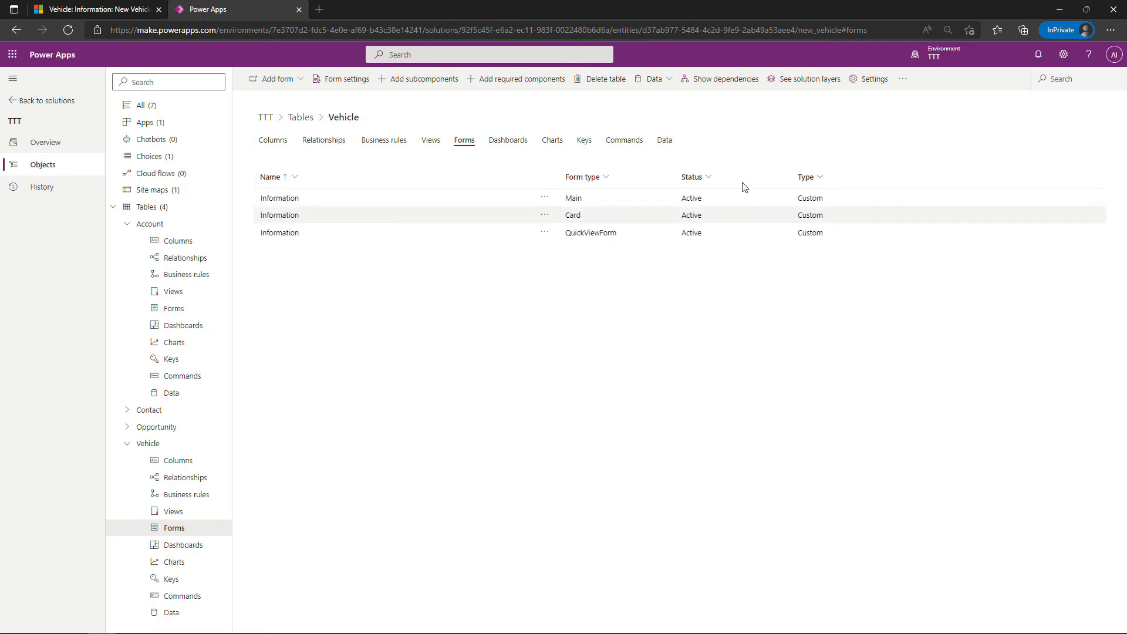
Open the Vehicle table's settings, check the quick-create form option among the advanced options, and cancel without saving
left_click(866, 86)
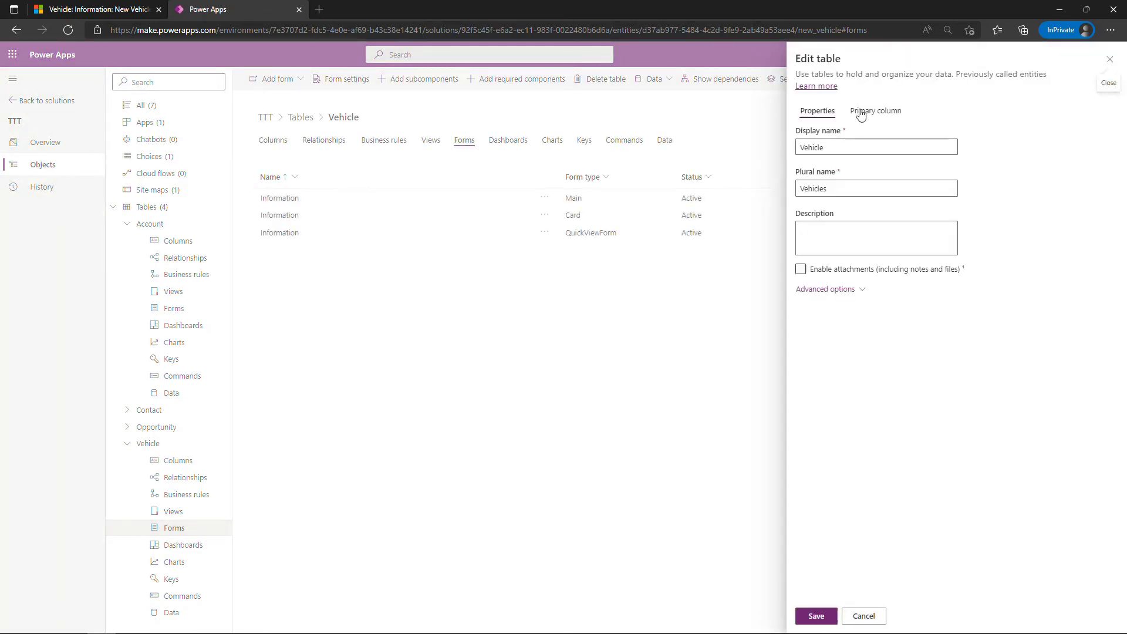
left_click(839, 290)
scroll(992, 337, "down", 7)
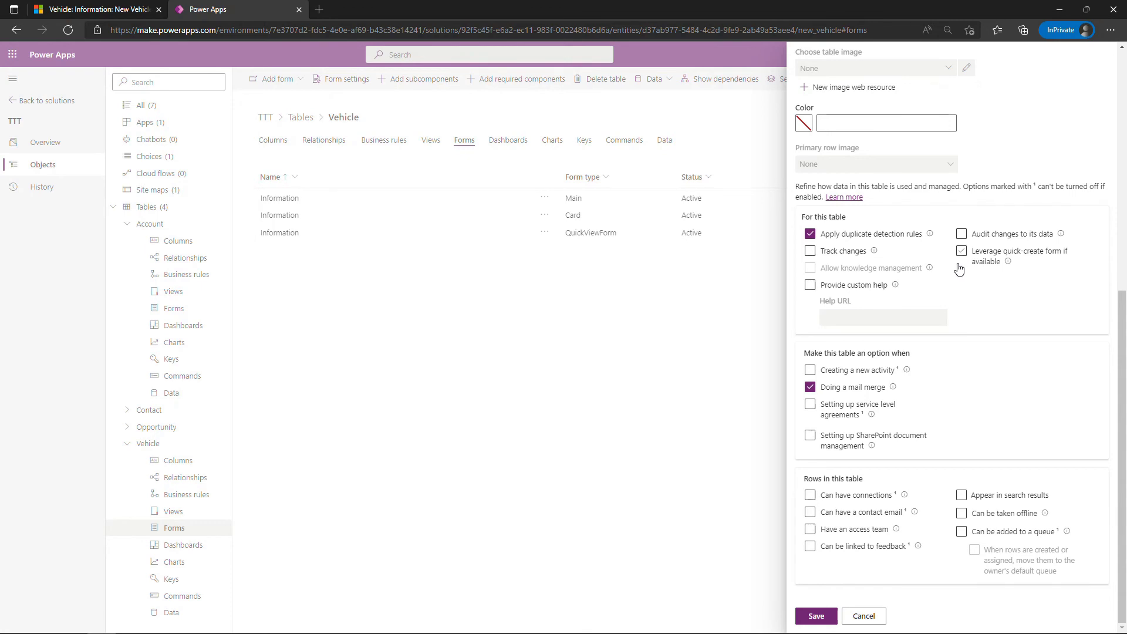
left_click(861, 616)
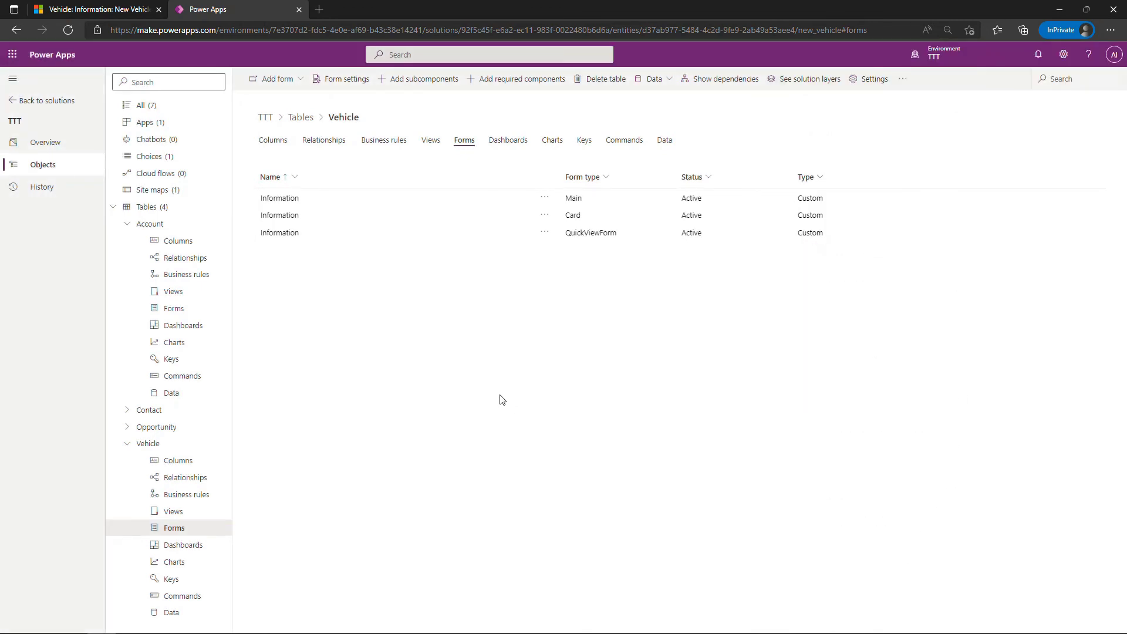
Open the Vehicle table's Information main form in the form editor
left_click(316, 203)
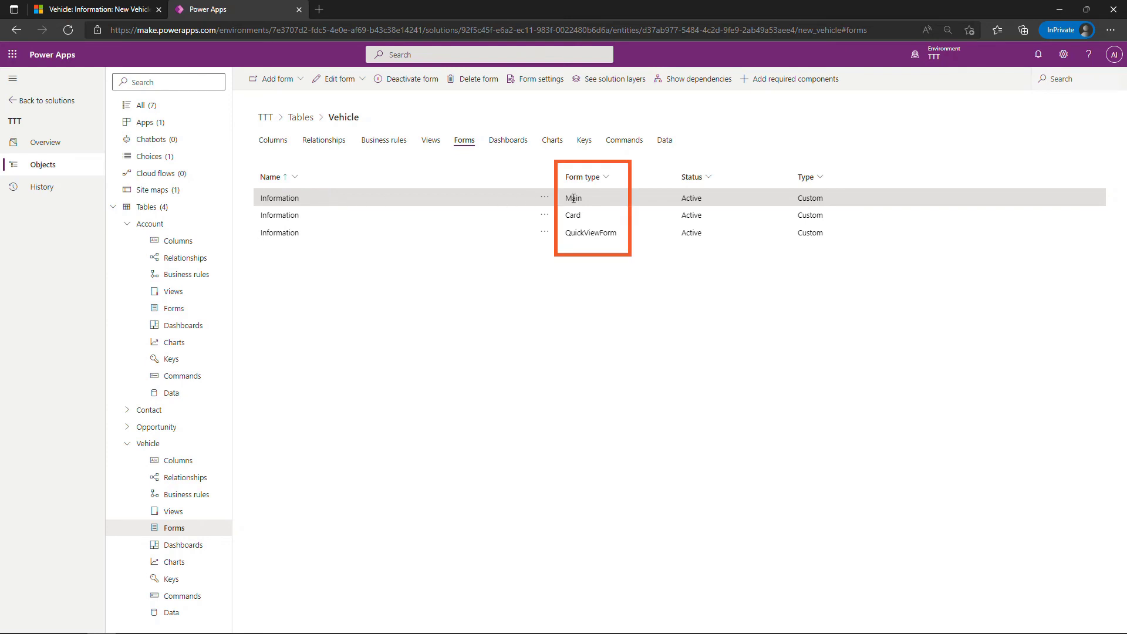
left_click(284, 199)
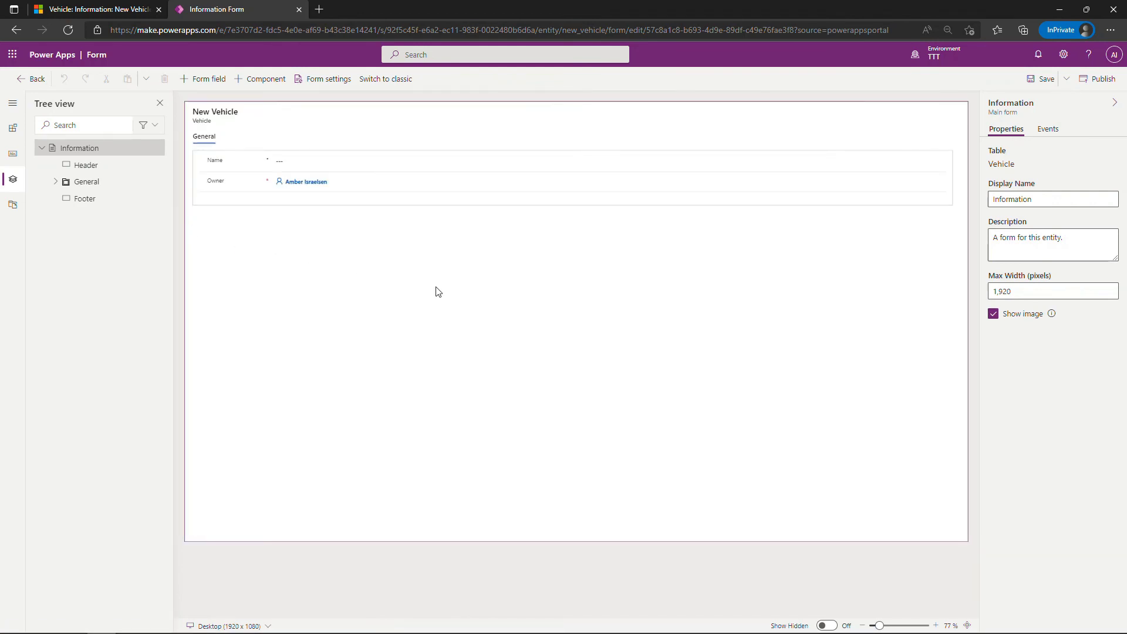
left_click(936, 626)
left_click(936, 626)
left_click(936, 626)
left_click(937, 626)
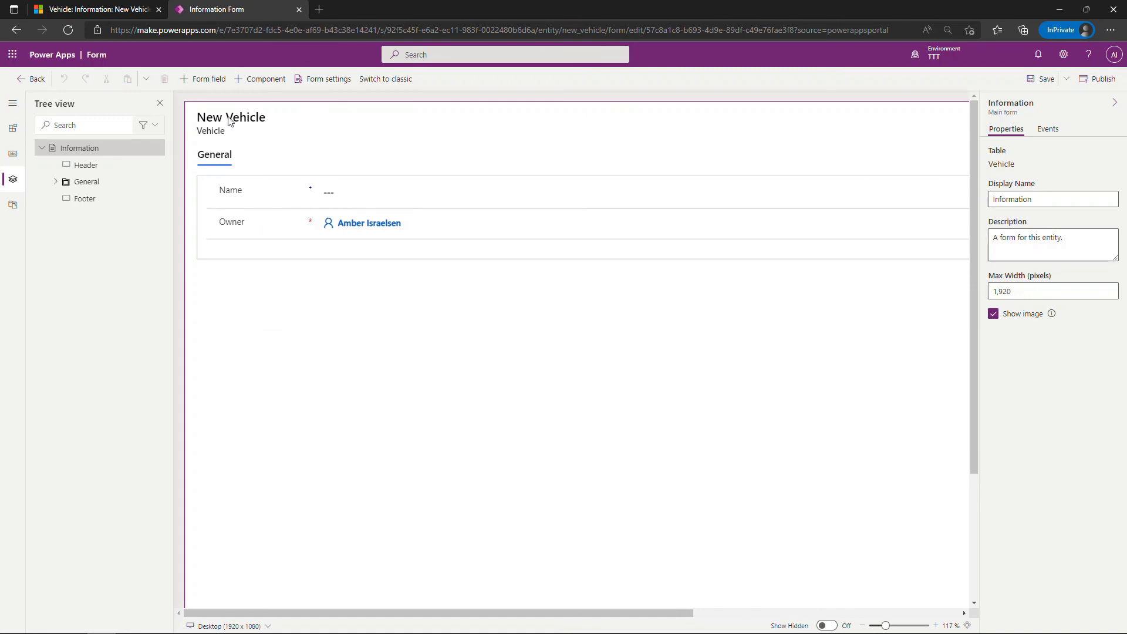
Add the Year, Make and Model columns, in that order, between Name and Owner on the Vehicle main form
left_click(203, 89)
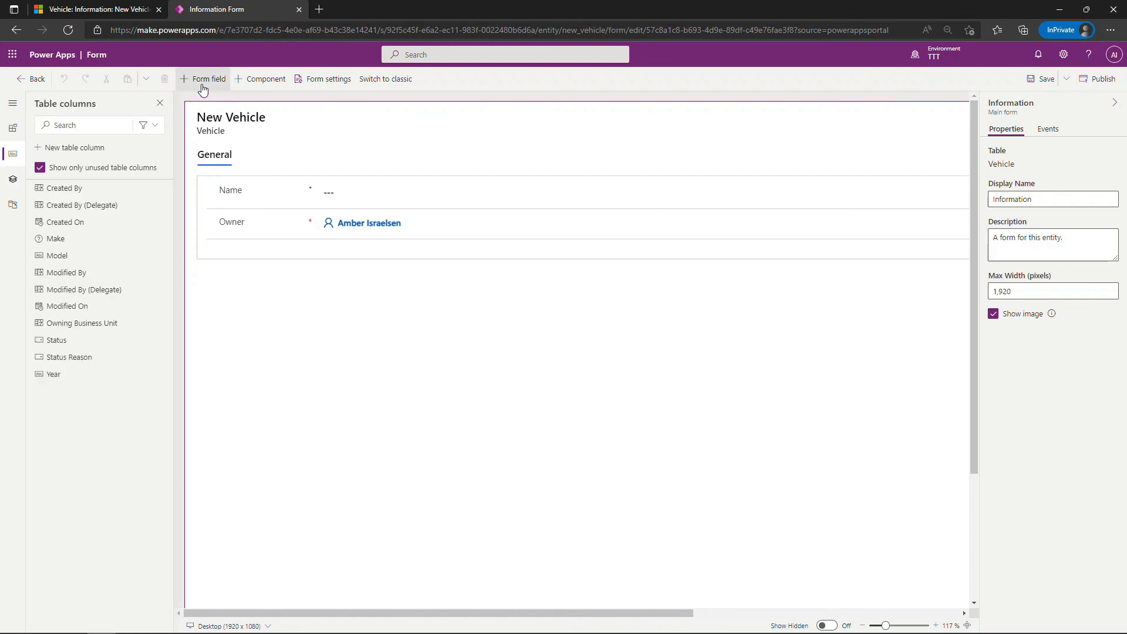
mouse_move(52, 375)
left_mouse_down()
mouse_move(154, 320)
mouse_move(230, 219)
left_mouse_up()
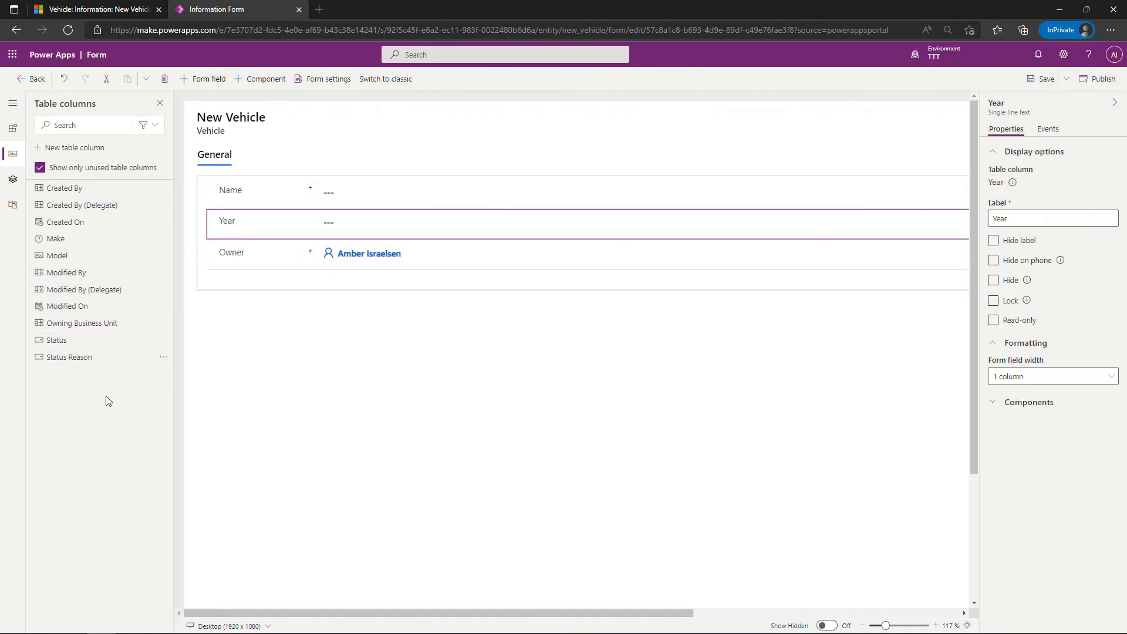
left_click_drag(110, 247, 260, 278)
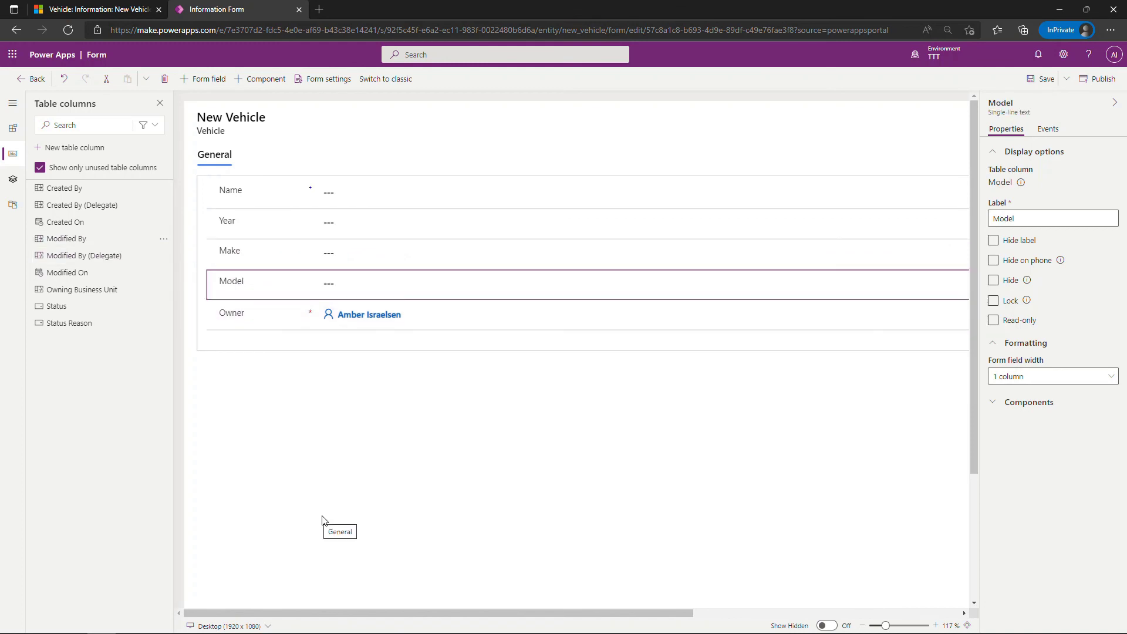
Publish the Vehicle main form, then reload the new vehicle record in the Dynamics 365 app
left_click(1095, 81)
left_click(81, 7)
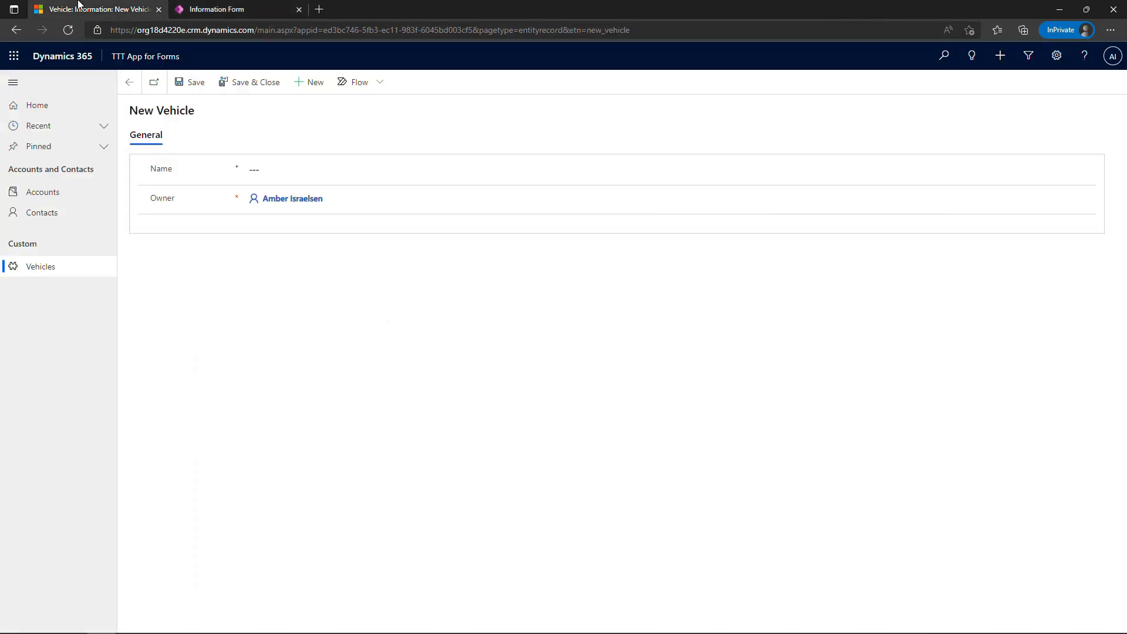
left_click(68, 33)
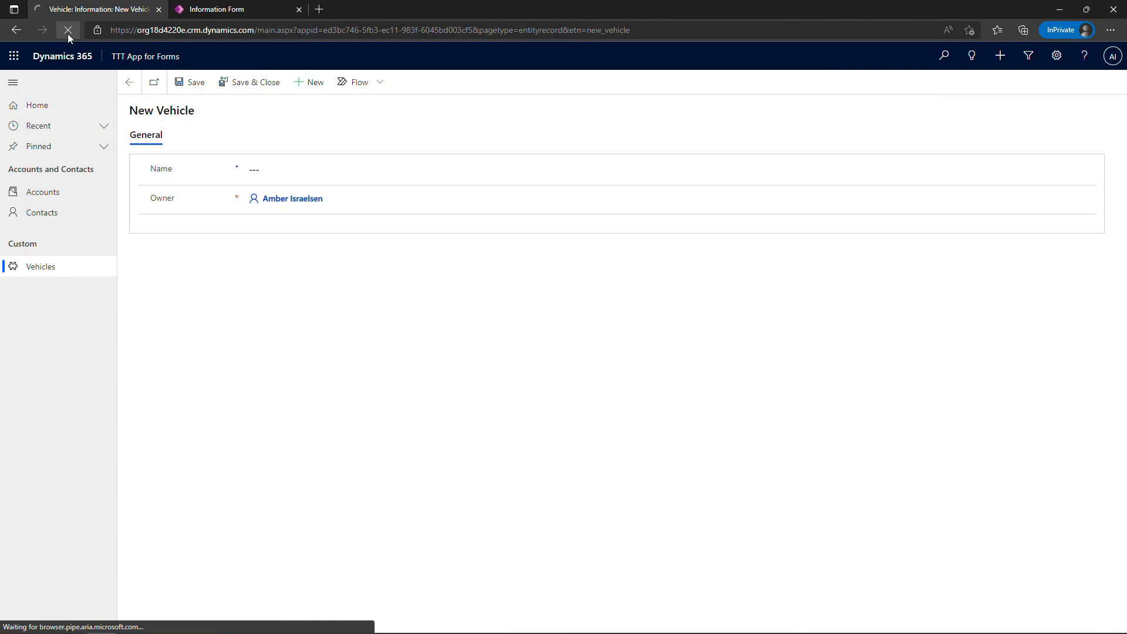